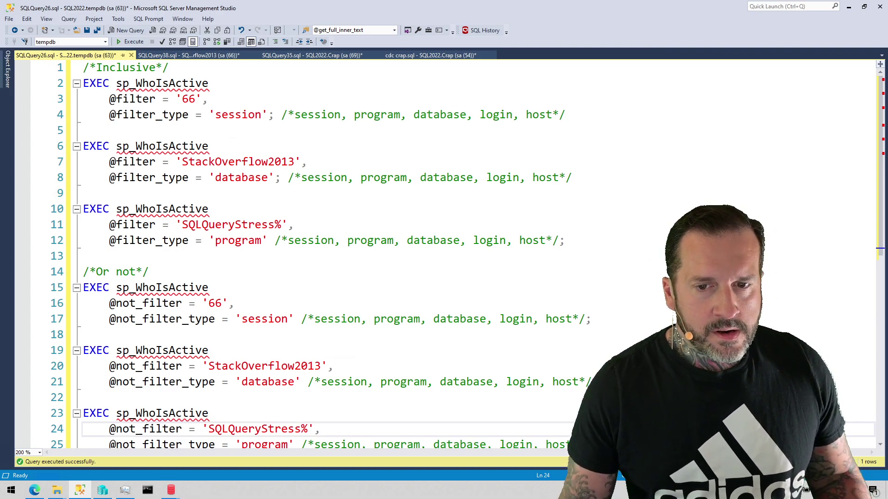
double_click(316, 116)
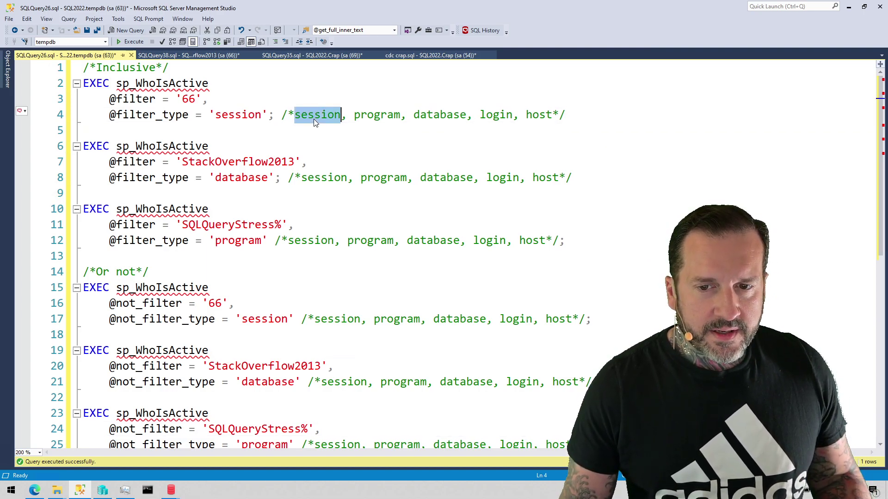
double_click(378, 115)
double_click(439, 114)
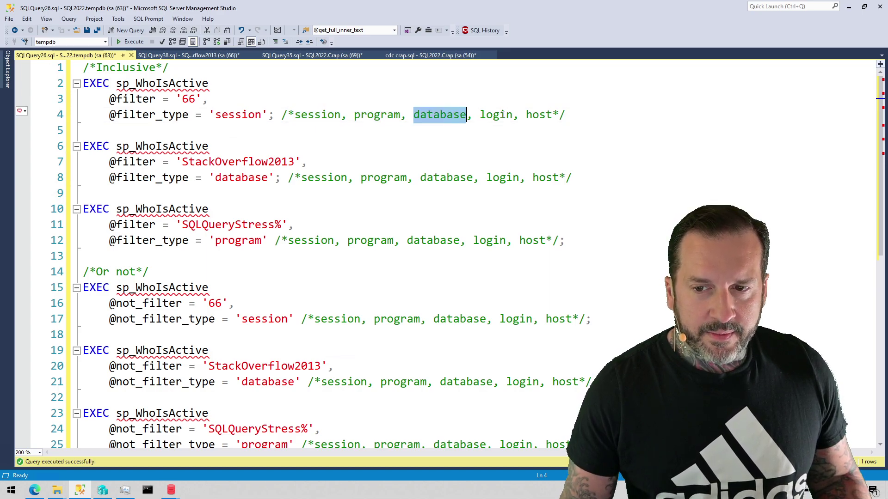
double_click(495, 114)
double_click(537, 115)
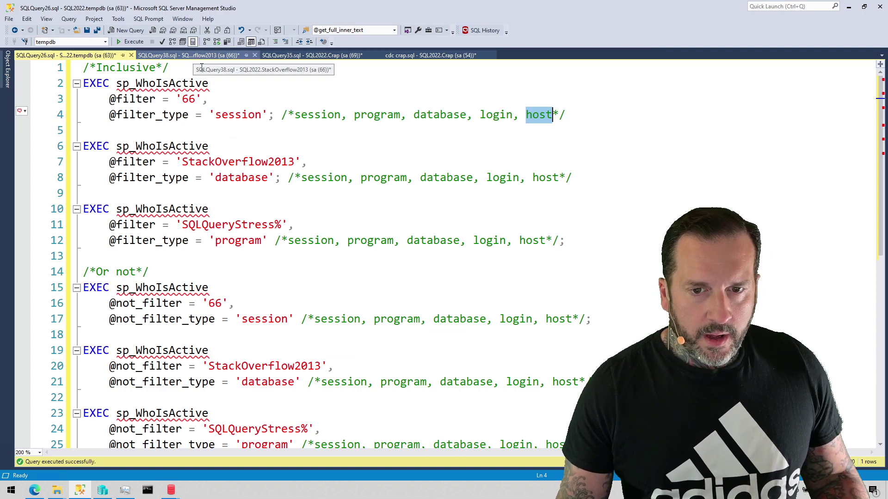
Step: Run EXEC sp_WhoIsActive alone three times, then the session 66 filtered call, which returns no rows
drag(210, 83, 47, 84)
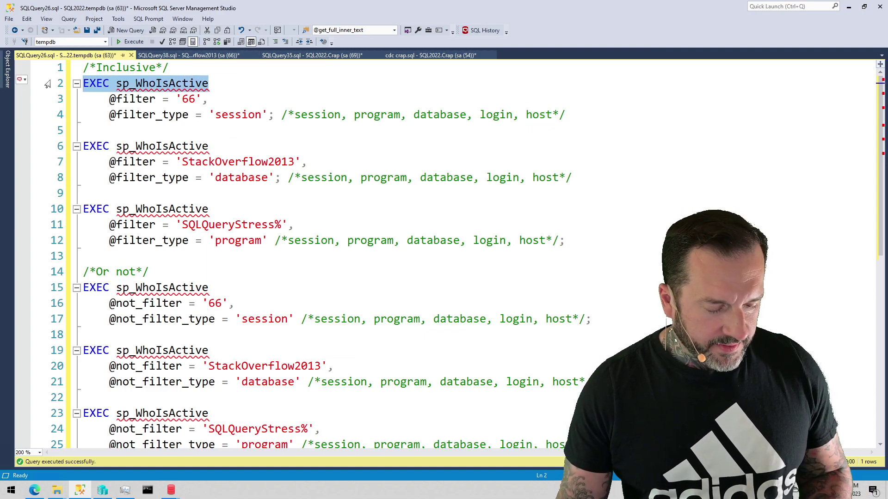
key(F5)
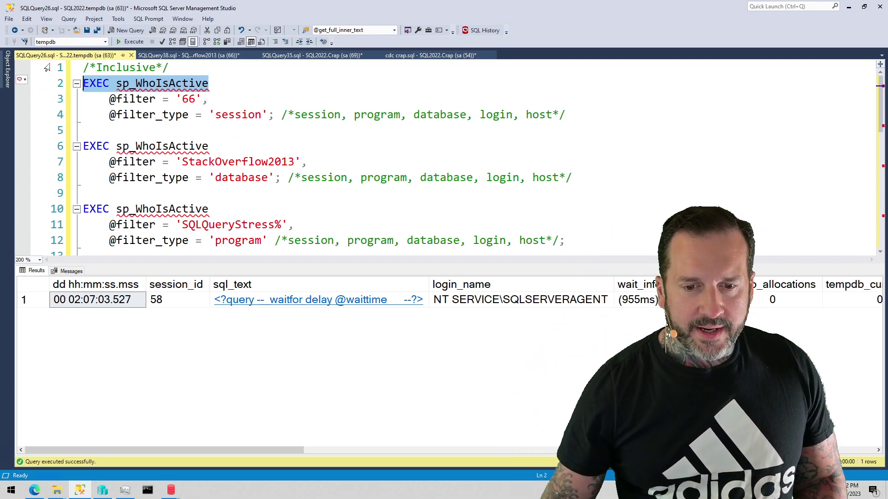
key(F5)
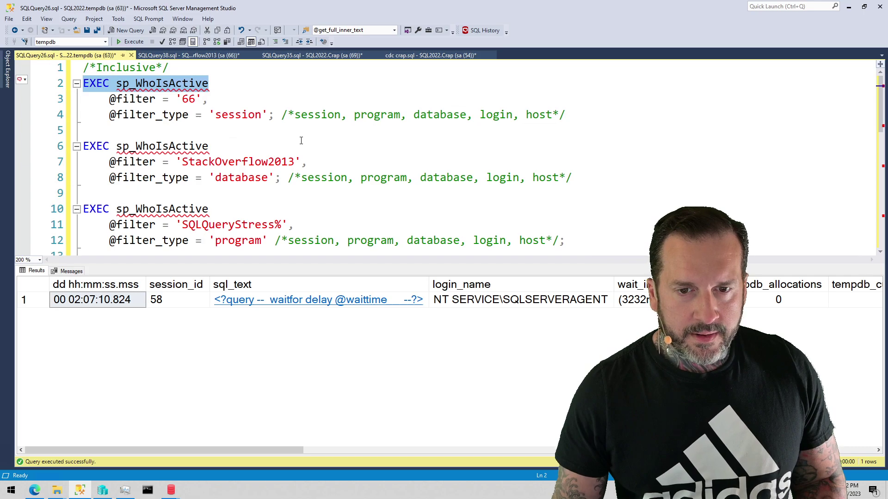
key(F5)
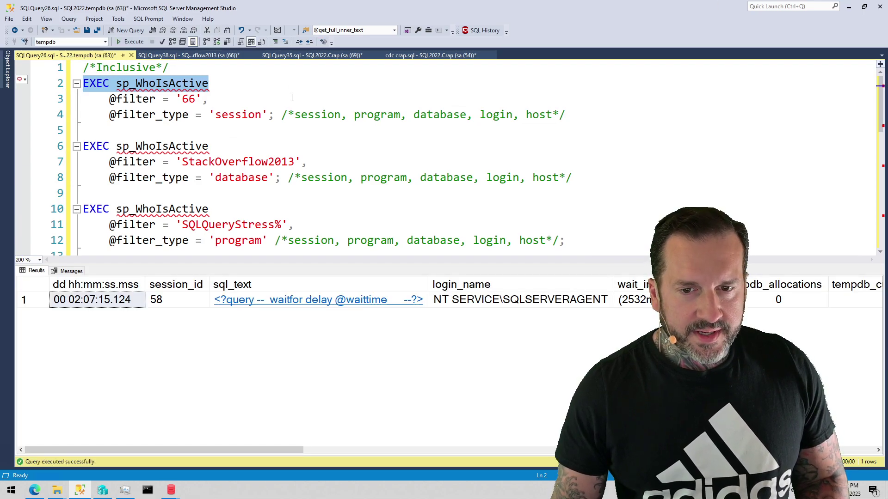
drag(274, 116, 52, 83)
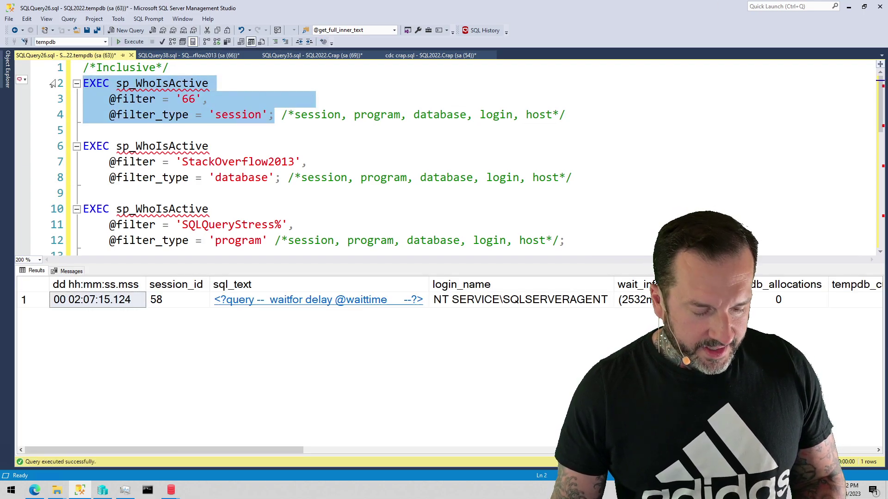
key(F5)
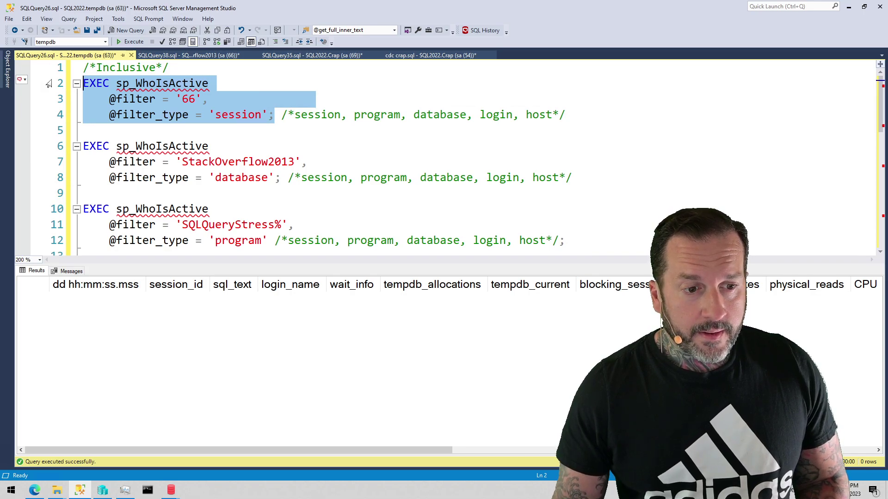
Step: Start the COUNT query in SQLQuery38, rerun the session 66 filter, and select its returned row
click(188, 55)
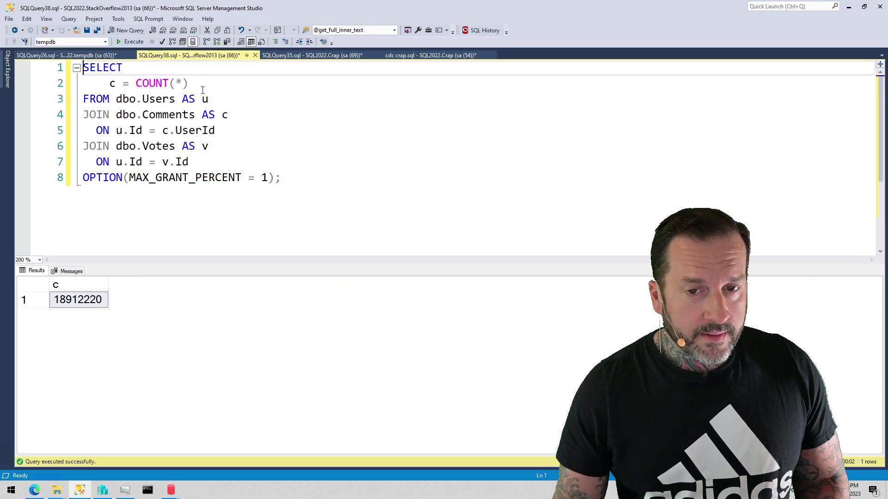
key(F5)
click(66, 55)
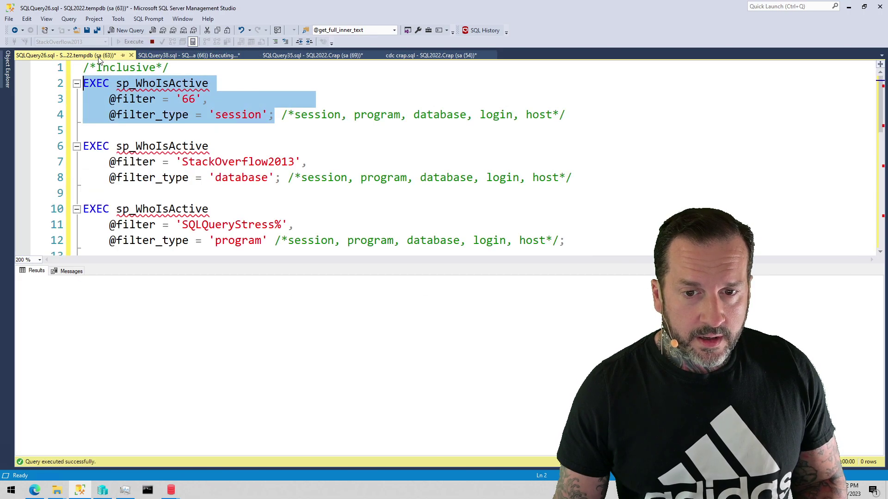
key(F5)
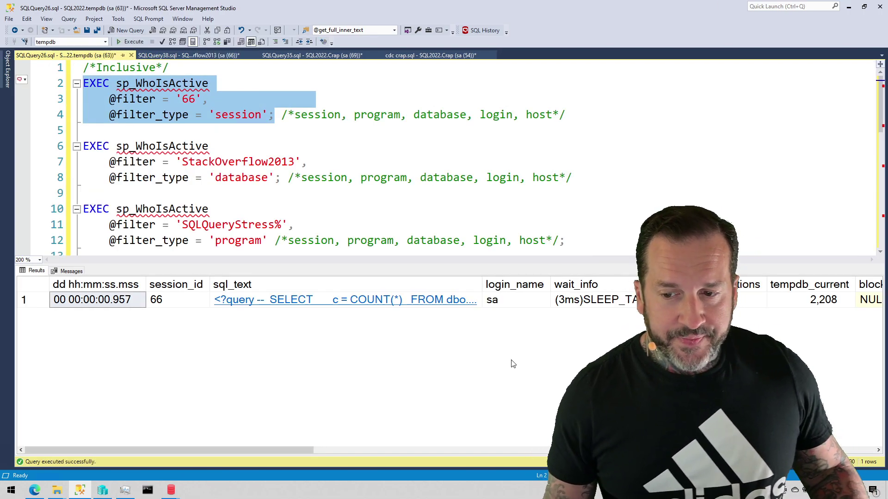
click(41, 299)
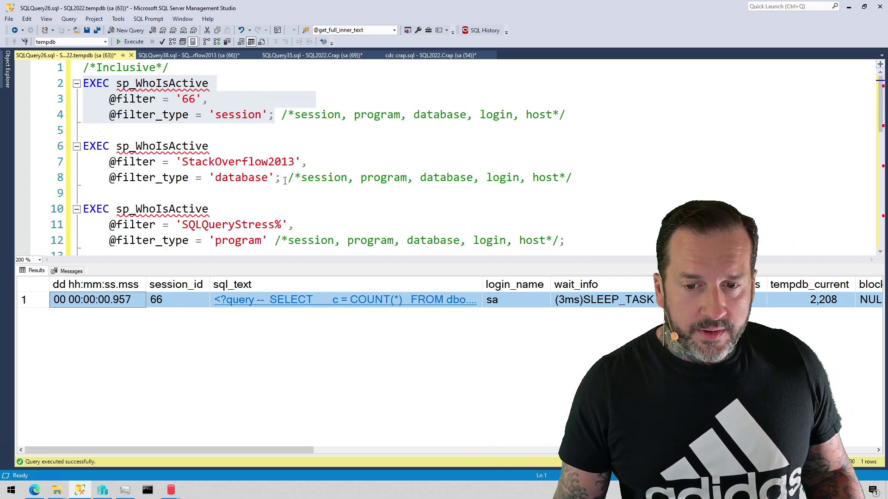
Step: Run the StackOverflow2013 database-filtered sp_WhoIsActive call and hide the Results pane
drag(281, 177, 82, 145)
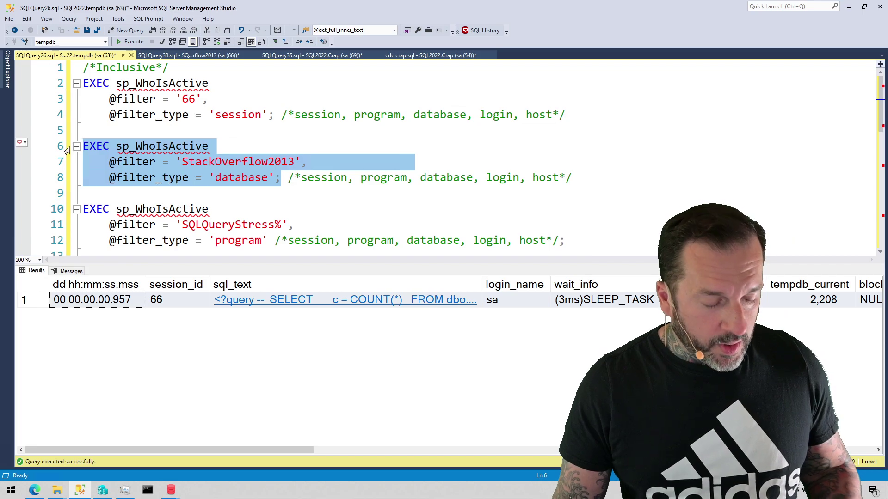
key(F5)
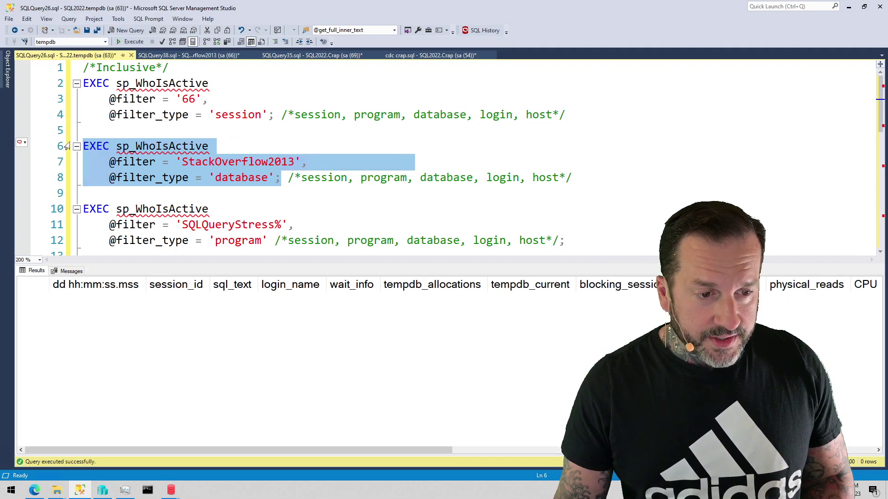
key(ctrl+r)
Step: Restart the COUNT query, rerun the database filter, check host_name and database_name, then hide results
click(199, 55)
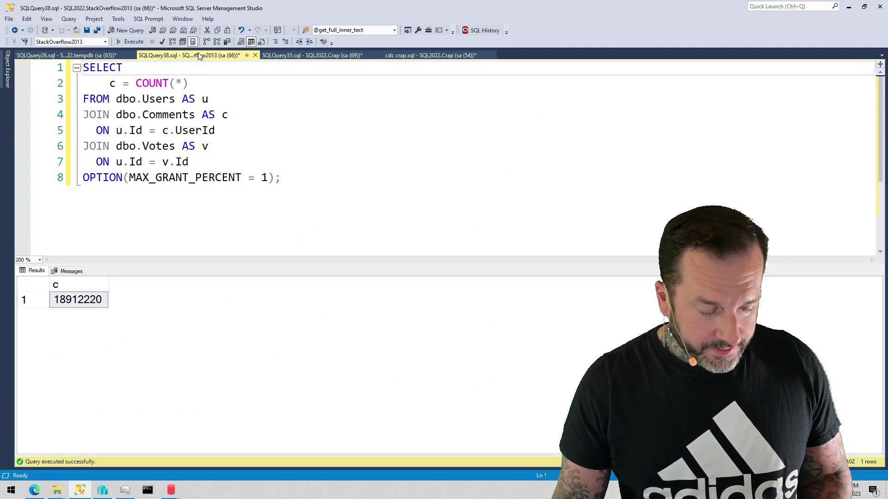
key(F5)
click(91, 55)
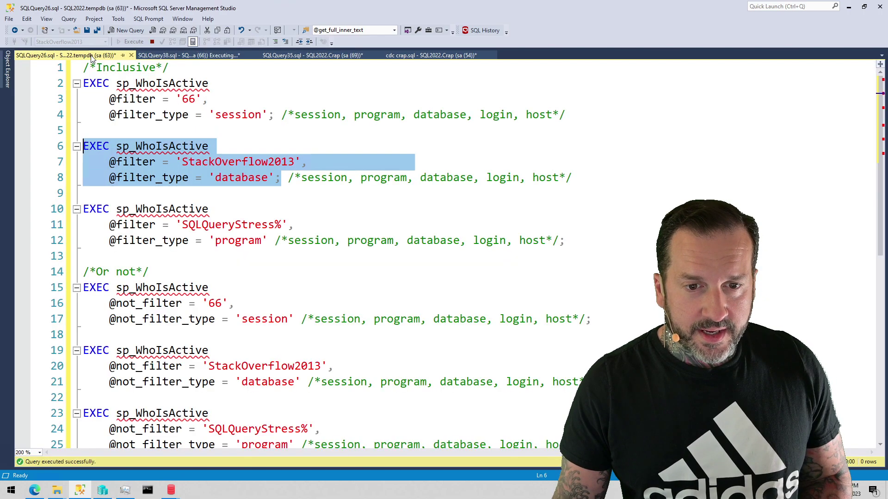
key(F5)
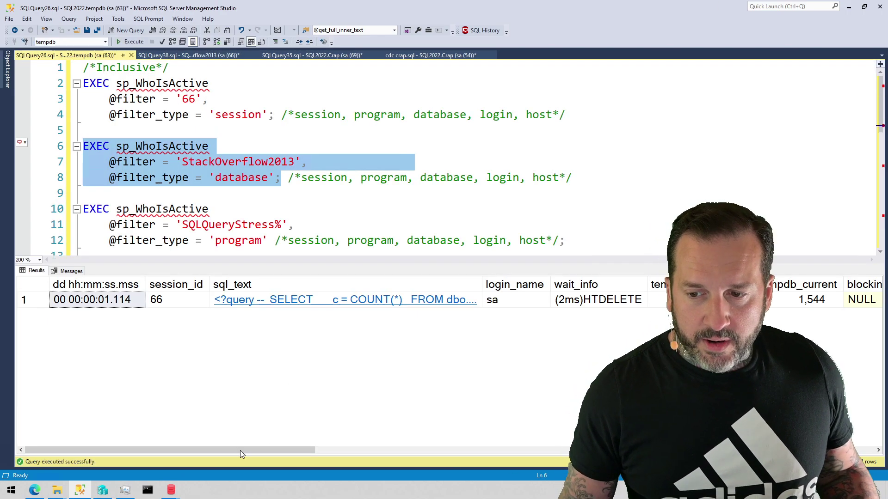
drag(232, 451, 624, 448)
click(559, 293)
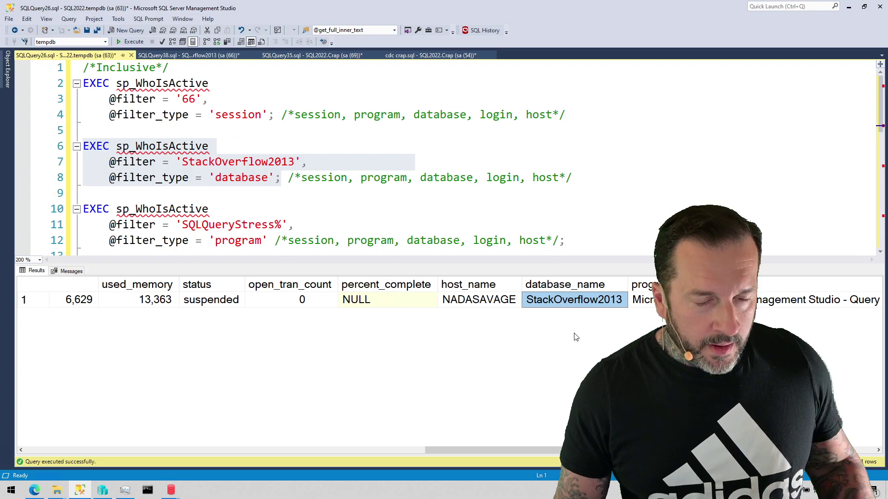
key(ctrl+r)
key(shift+Up)
key(shift+Up)
key(shift+Up)
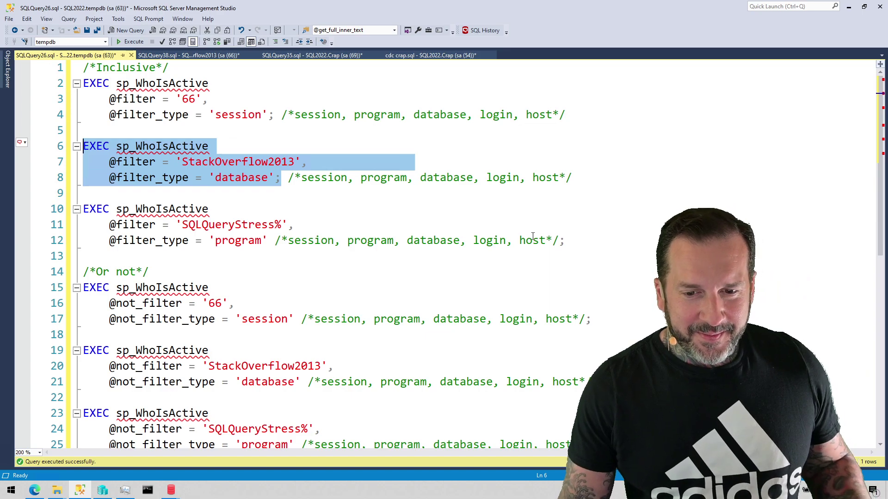
Step: Select the SQLQueryStress% program-filter call and start the SQLQueryStress workload
drag(268, 241, 73, 210)
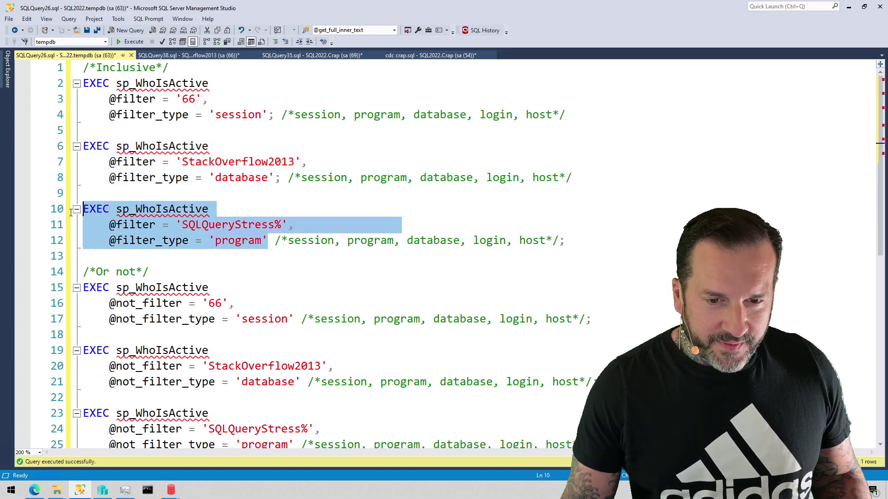
mouse_move(171, 490)
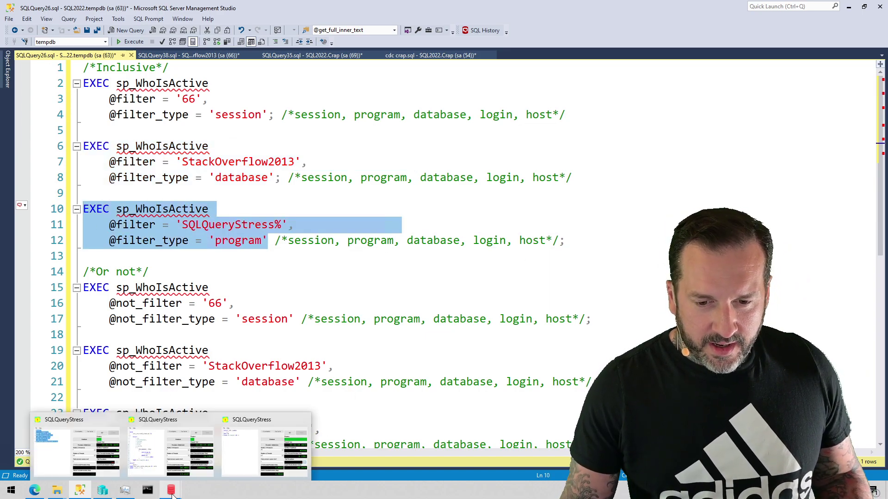
click(173, 444)
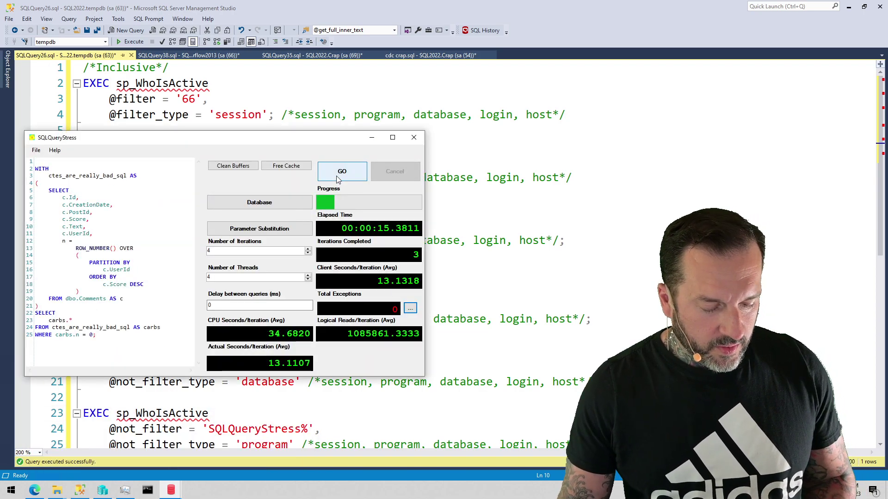
click(341, 171)
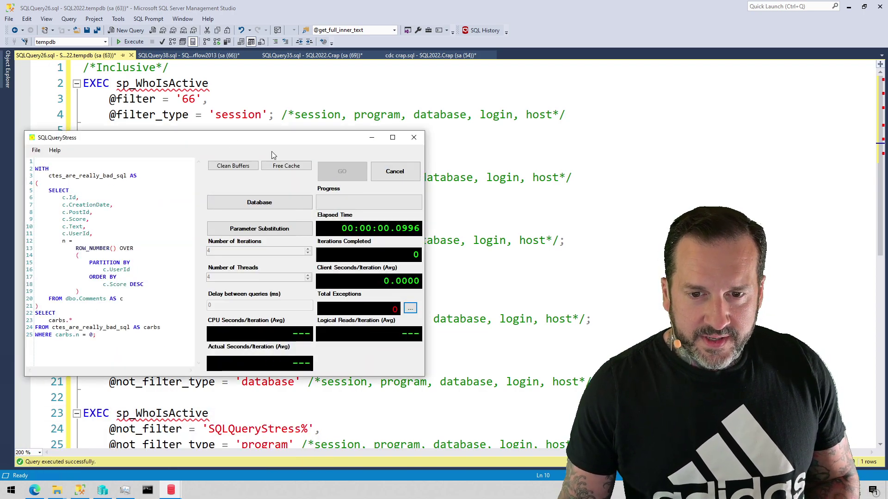
Step: Run the program-filtered call, check program_name on the four sessions, and bring SQLQueryStress back up
click(101, 60)
key(F5)
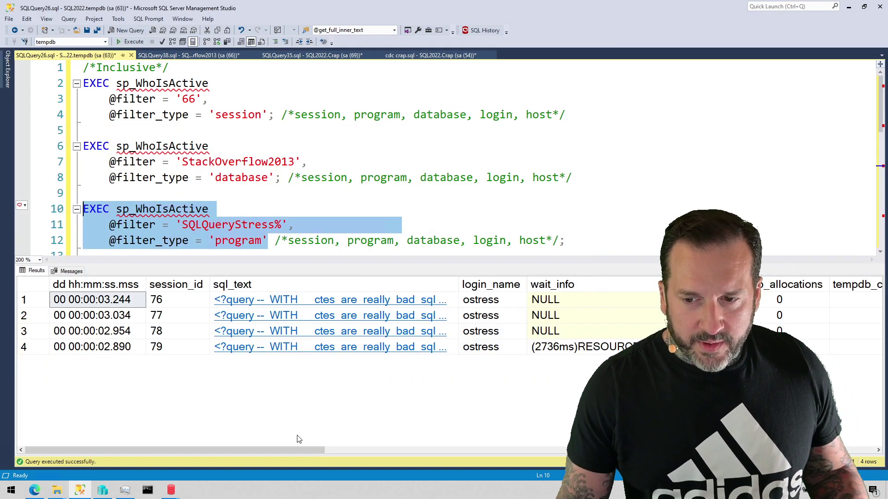
drag(298, 450, 548, 451)
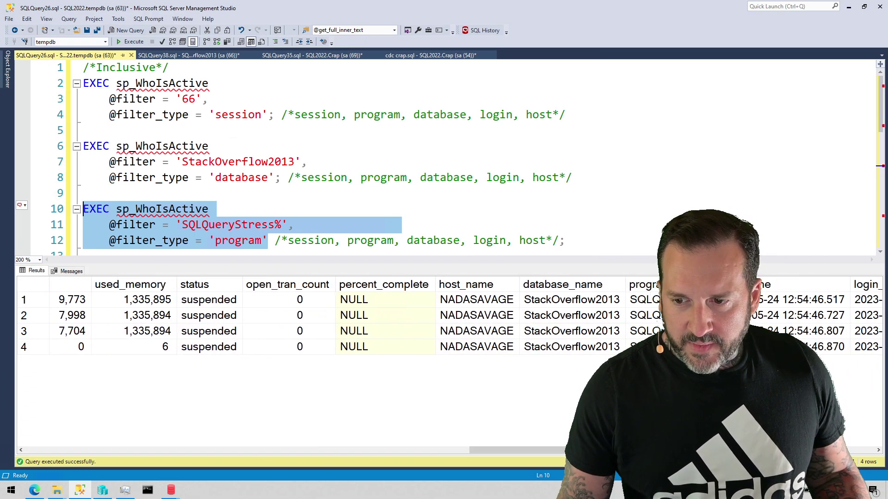
click(645, 284)
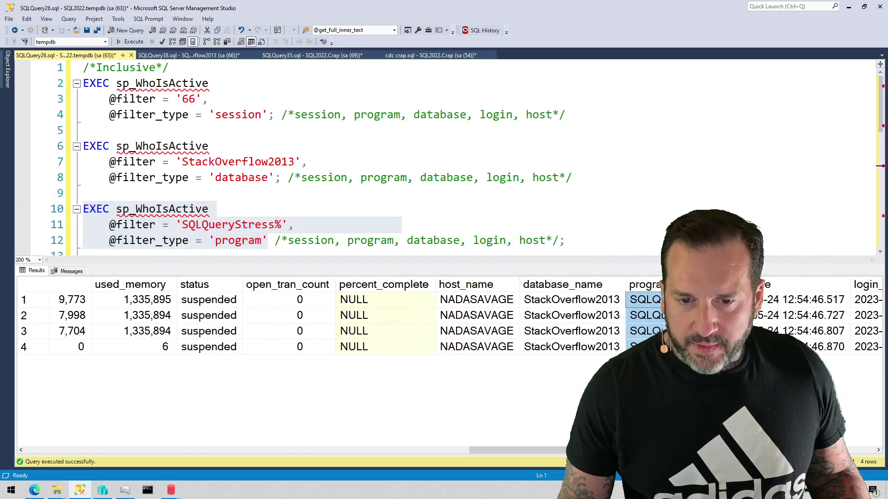
click(173, 489)
click(170, 447)
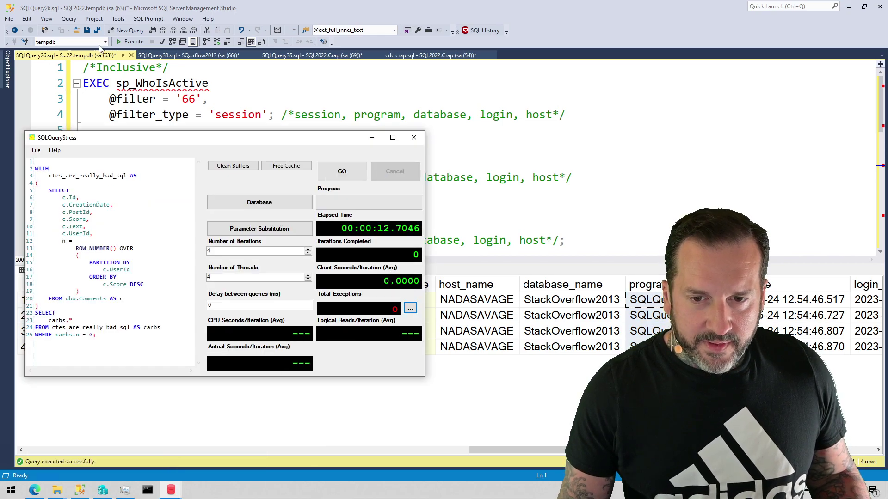
Step: Minimize SQLQueryStress and click the 'SQLQueryStress%' value on line 11
click(83, 58)
click(283, 224)
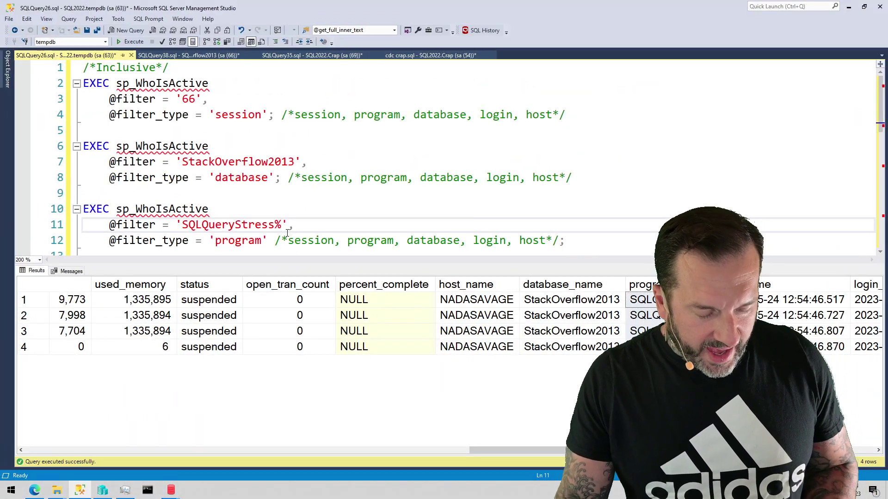
key(ctrl+r)
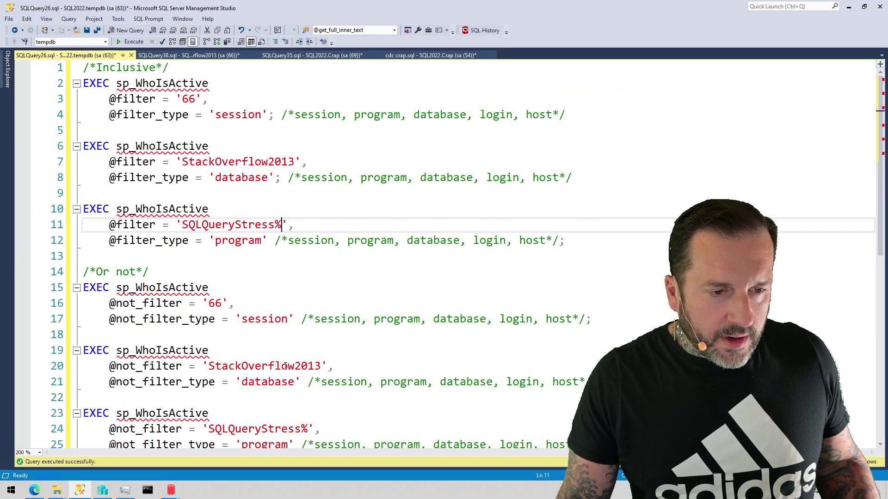
scroll(271, 355, down, 1)
scroll(272, 355, down, 1)
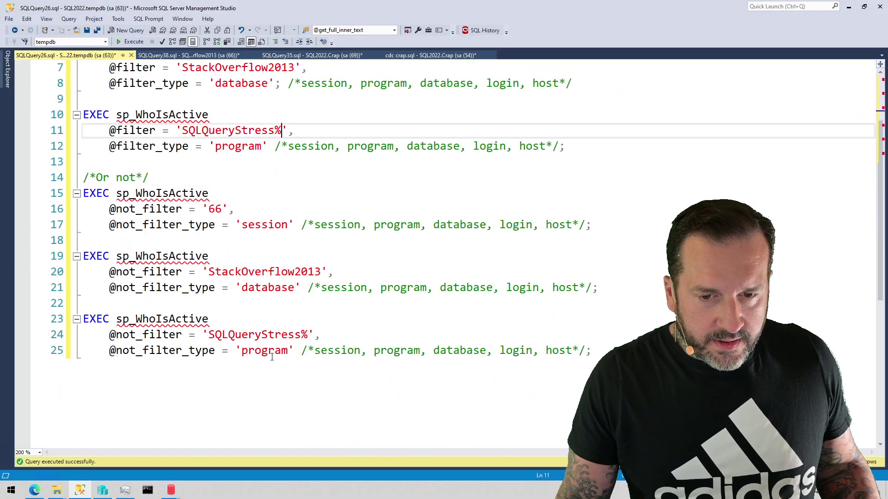
double_click(125, 129)
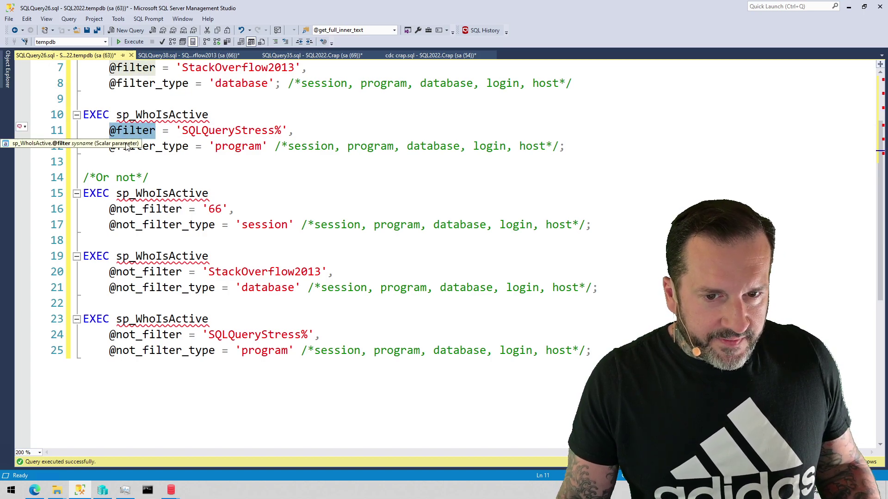
double_click(148, 146)
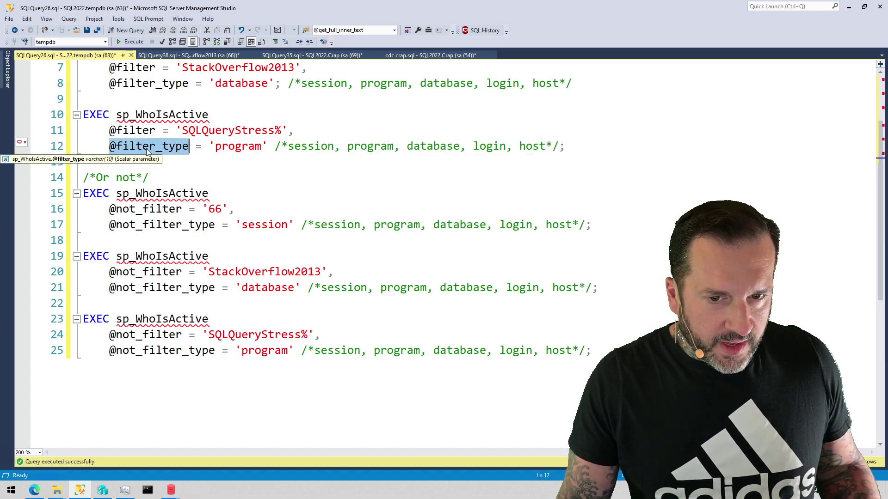
click(143, 210)
double_click(136, 210)
click(142, 225)
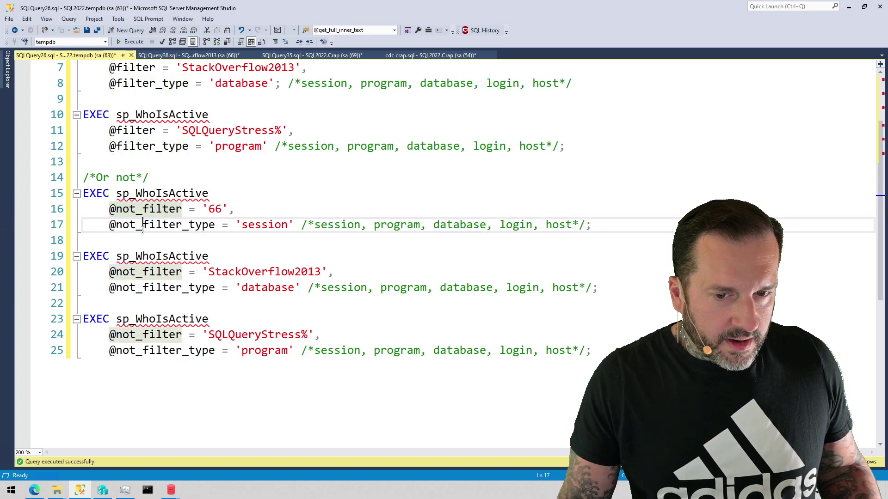
double_click(142, 224)
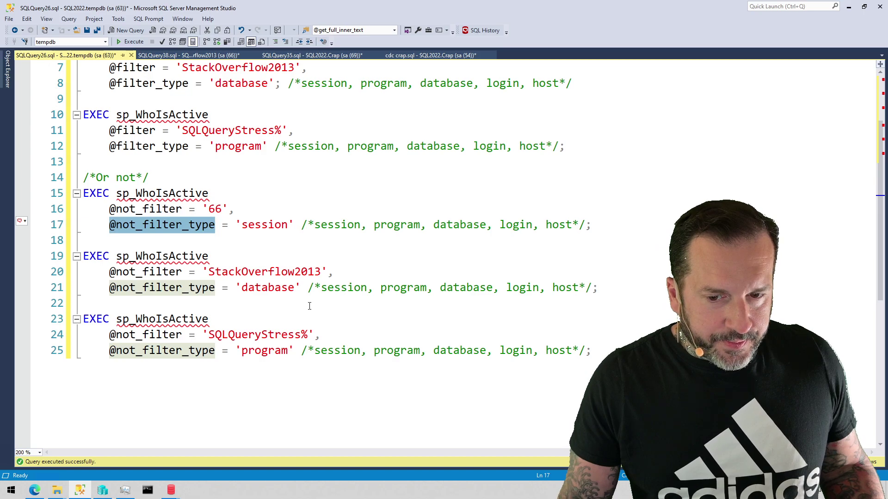
drag(591, 351, 83, 303)
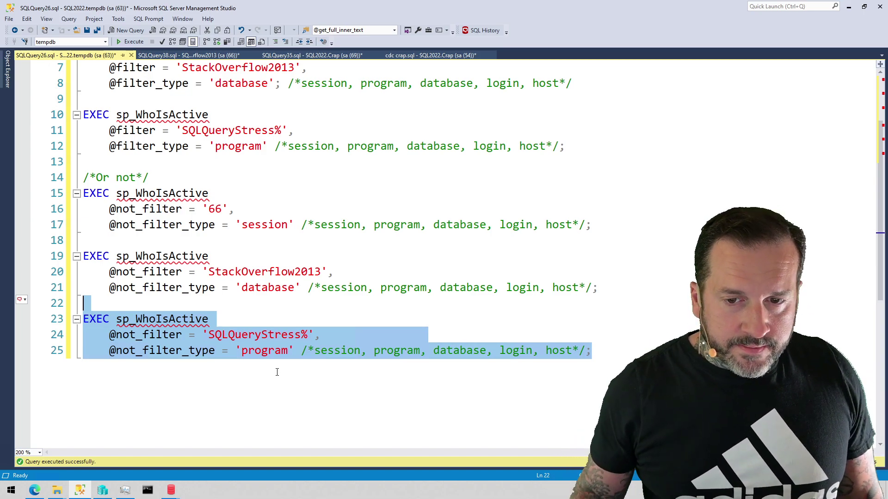
scroll(239, 338, down, 2)
scroll(238, 338, up, 4)
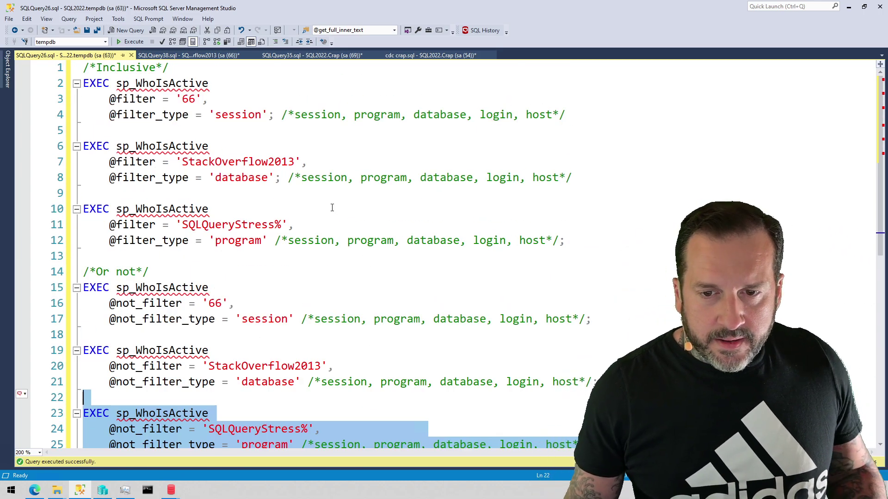
click(281, 118)
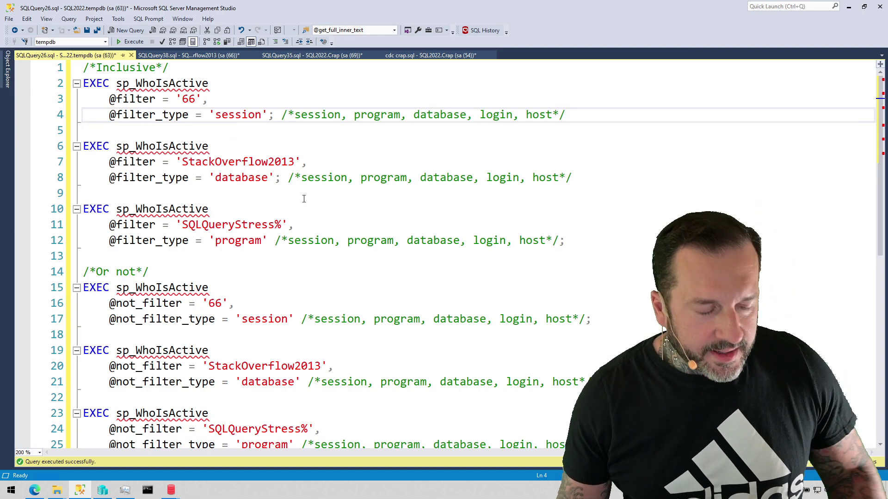